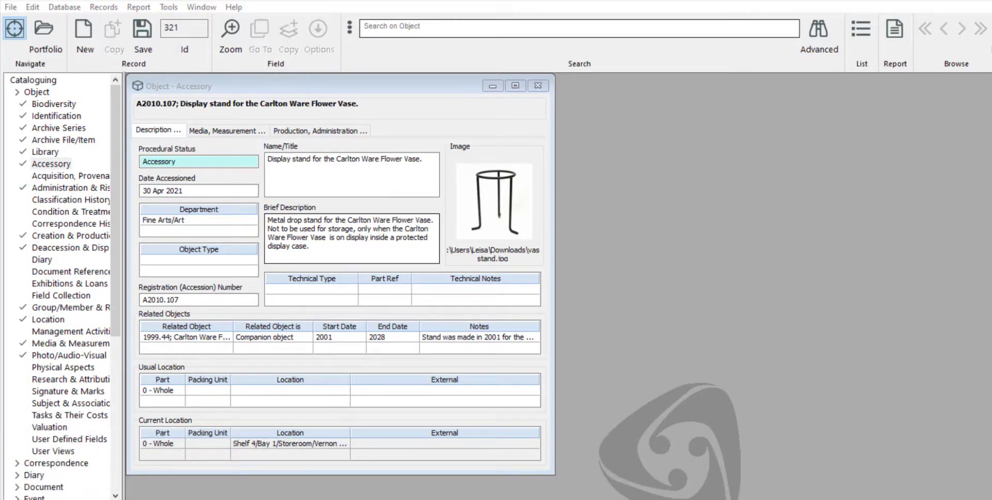
- Review the media, measurement, production and administration details of the Carlton Ware Flower Vase display stand's accessory record
click(239, 130)
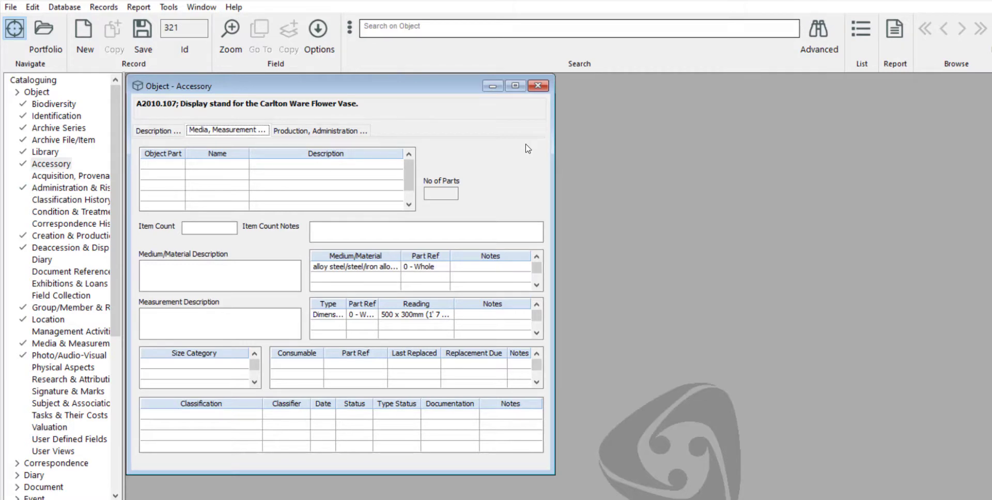
click(362, 132)
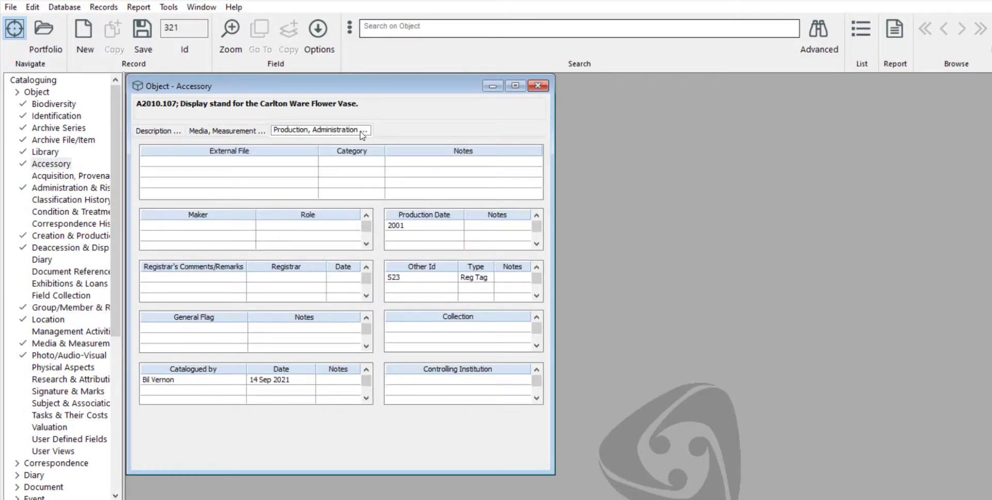
click(237, 132)
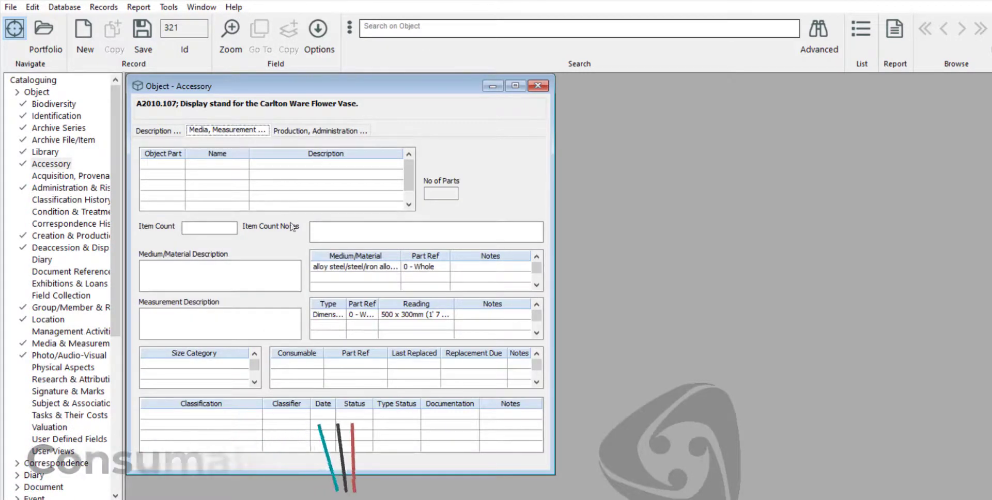
- View the 3M Projector Bulb 300W record from the options for the display stand's Consumable field, and close it
click(311, 364)
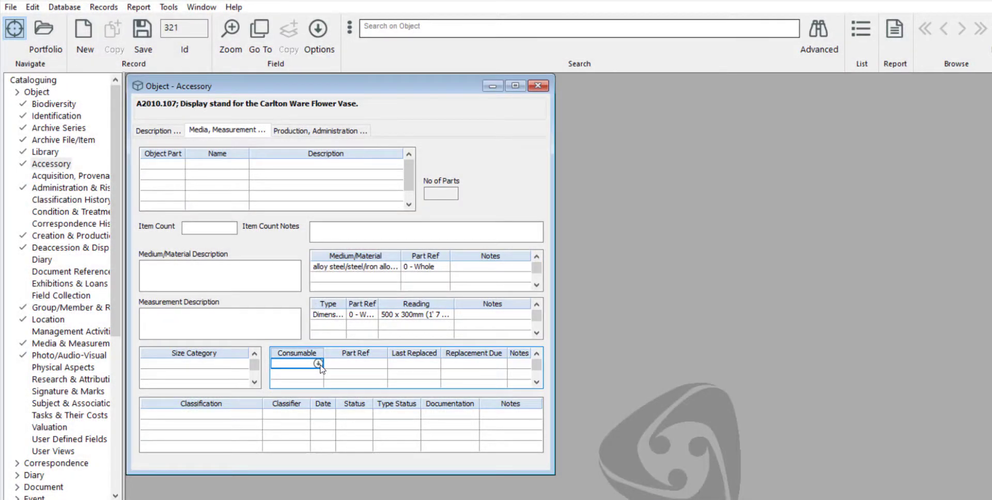
click(318, 364)
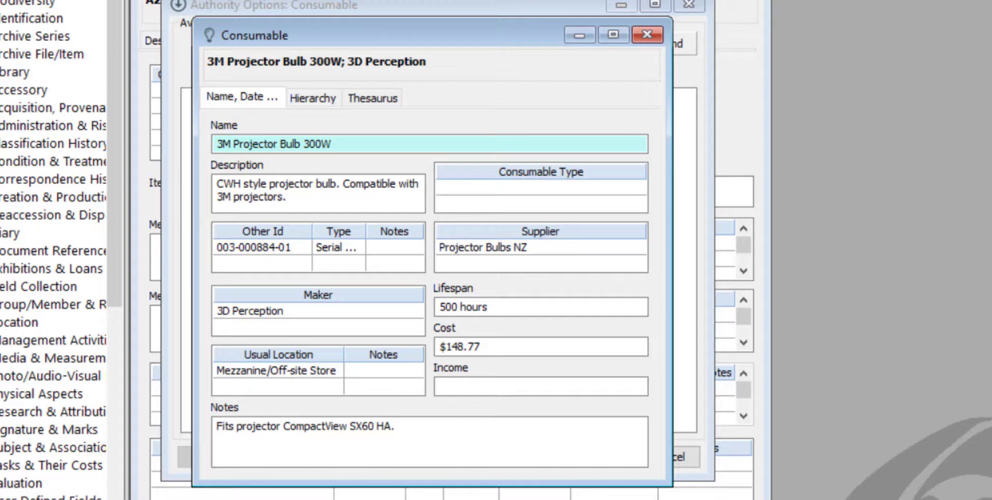
key(Escape)
key(Escape)
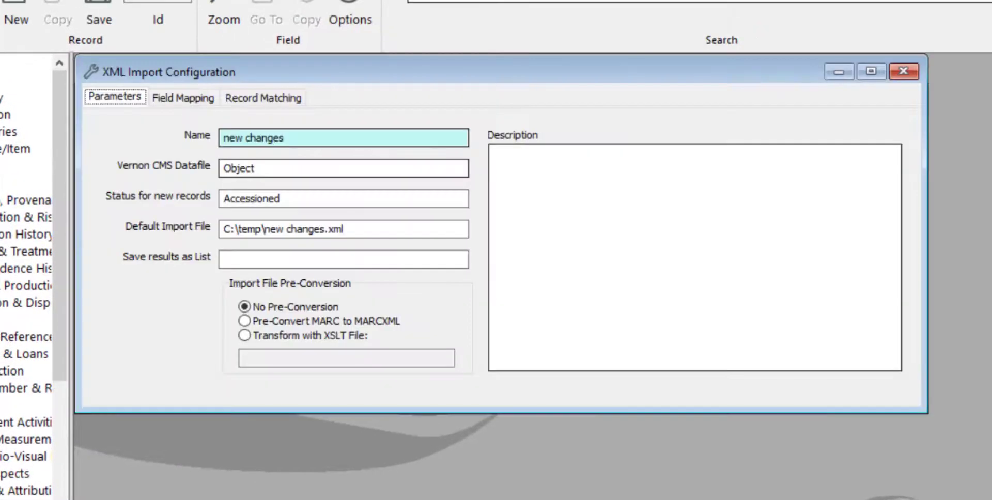
- In the "new changes" XML import field mapping, accept recordset as root element and record as record tag, and load the import file's elements
click(197, 99)
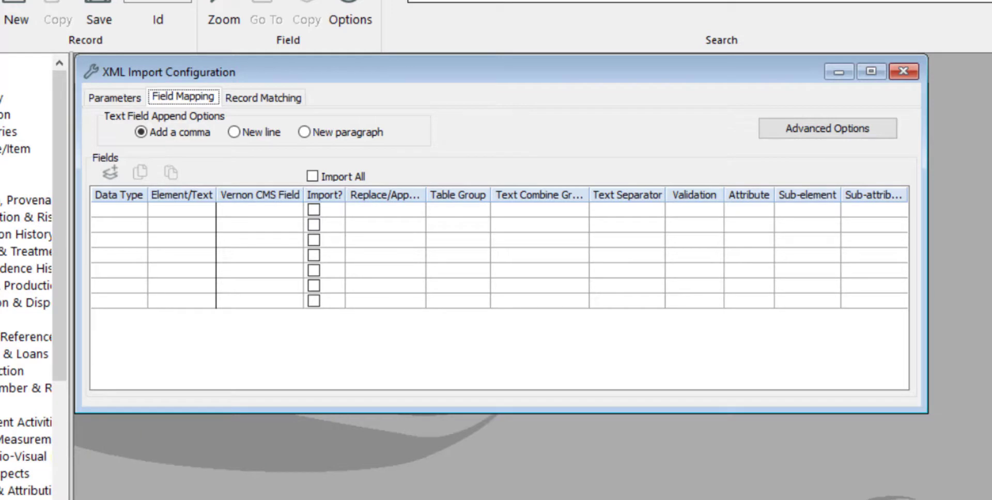
click(886, 128)
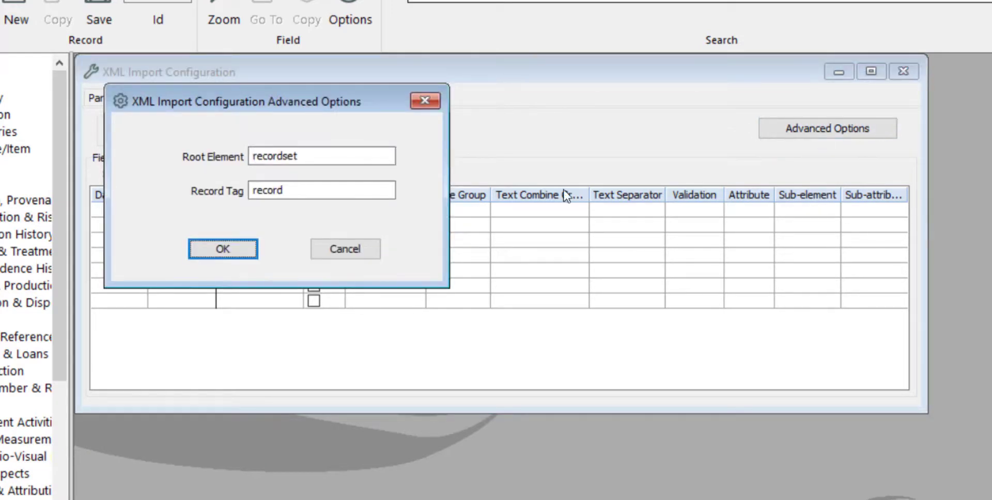
click(222, 249)
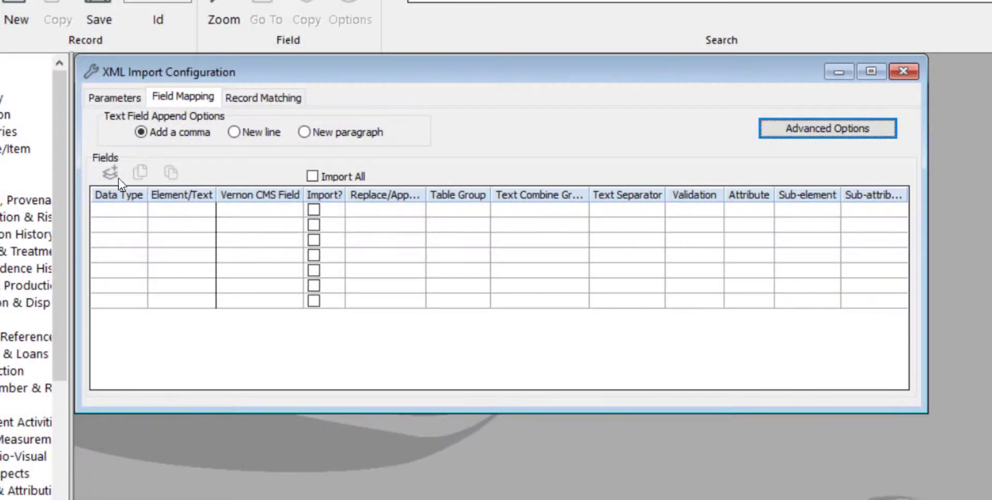
click(111, 174)
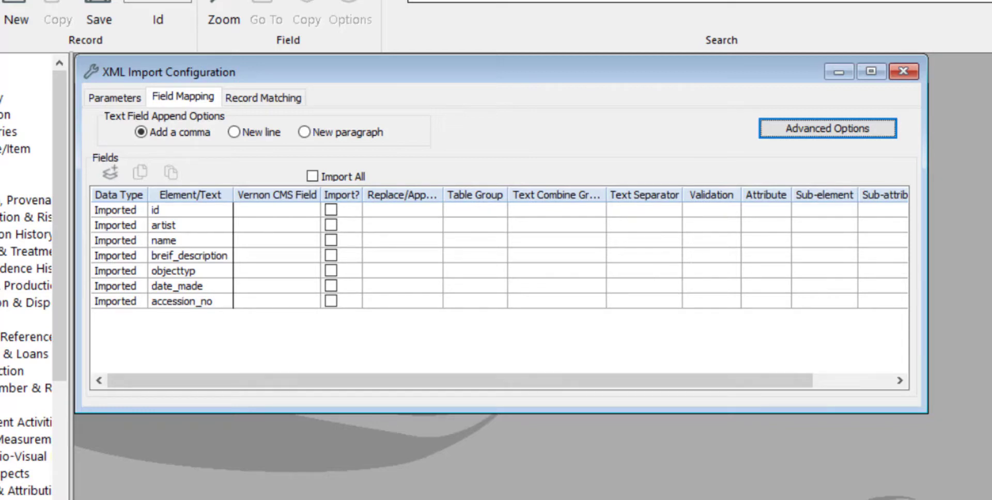
key(Escape)
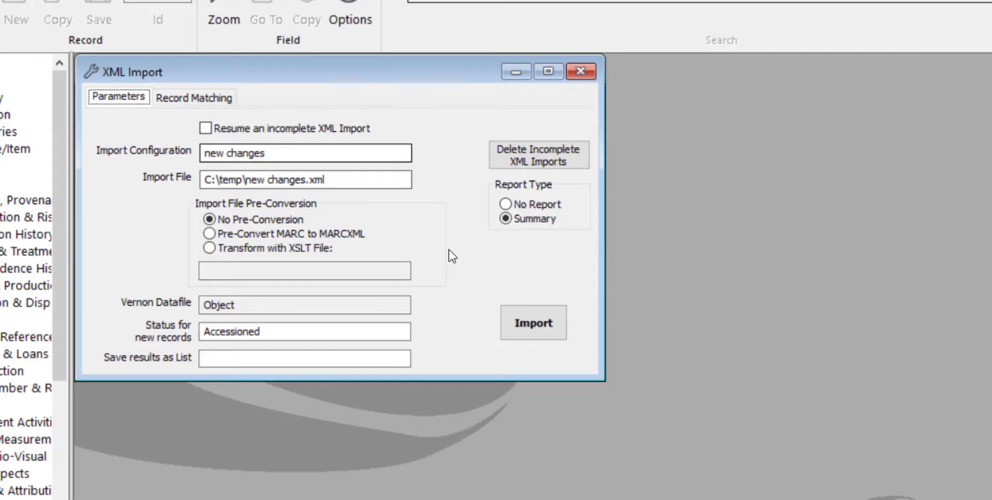
- Run the XML import with the "new changes" configuration, validating accession numbers, and acknowledge the date field check
click(556, 335)
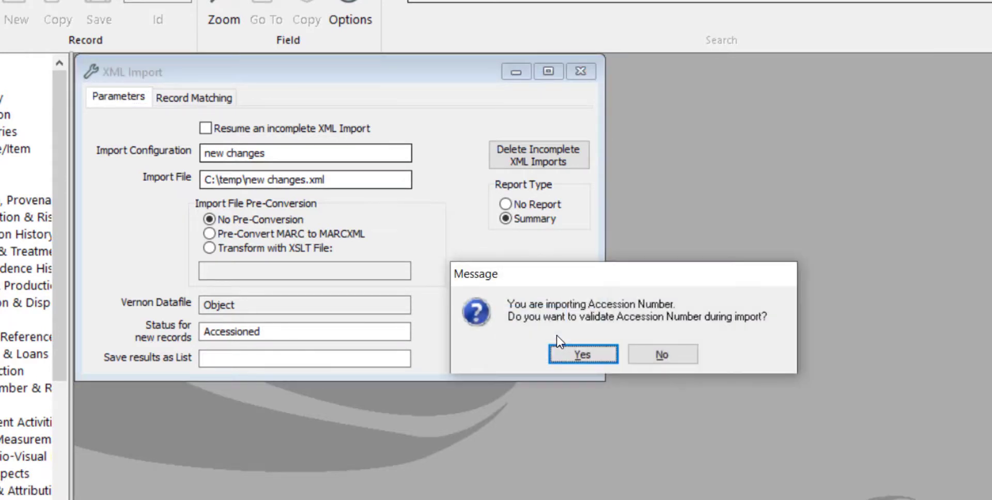
click(582, 355)
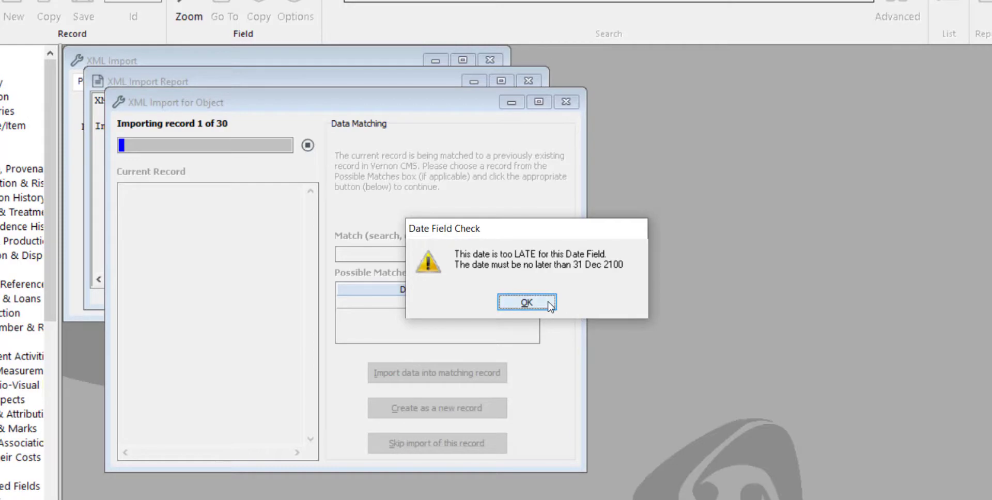
click(526, 303)
- Import 2000 as the first record's primary production date and skip importing the second record's accession number value
click(464, 252)
text(2)
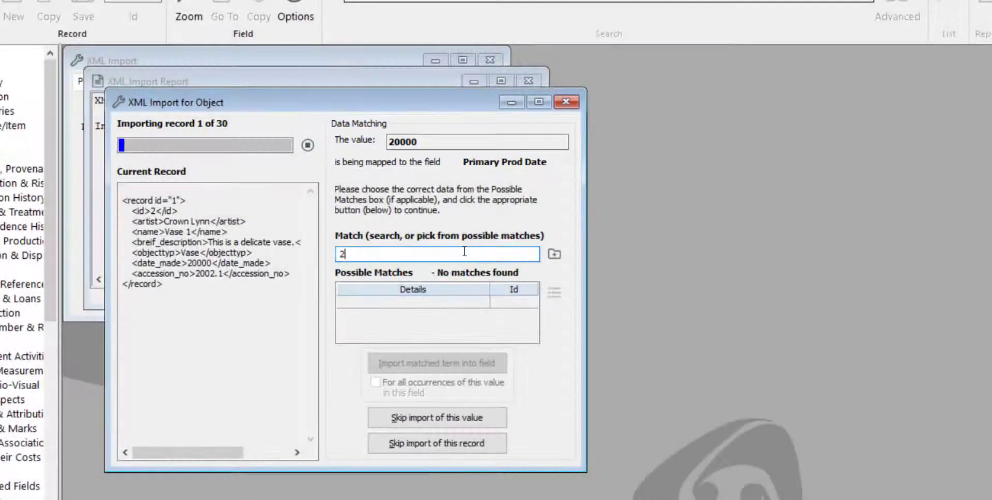
text(000)
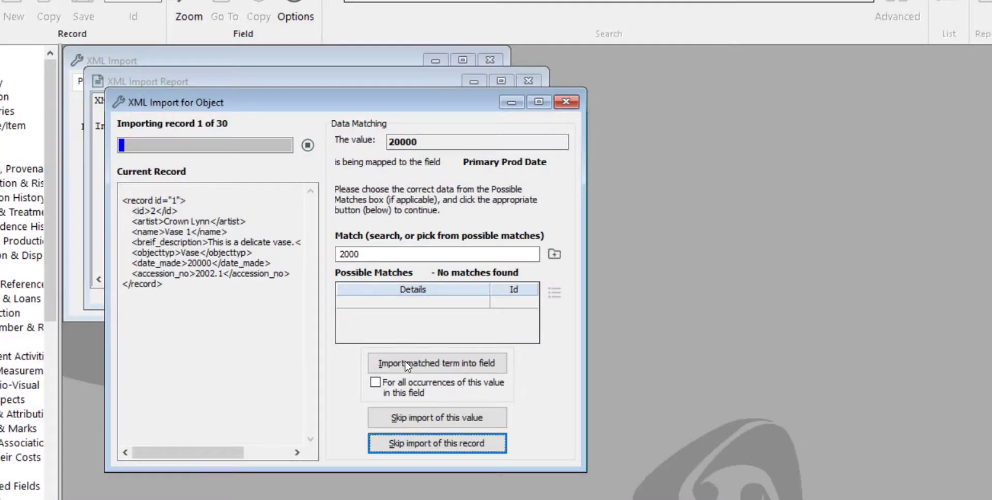
click(406, 365)
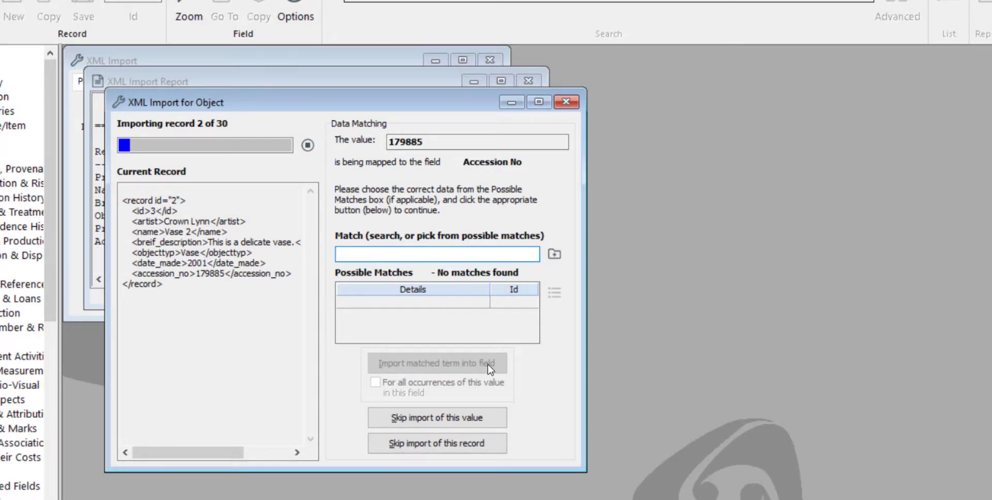
click(474, 427)
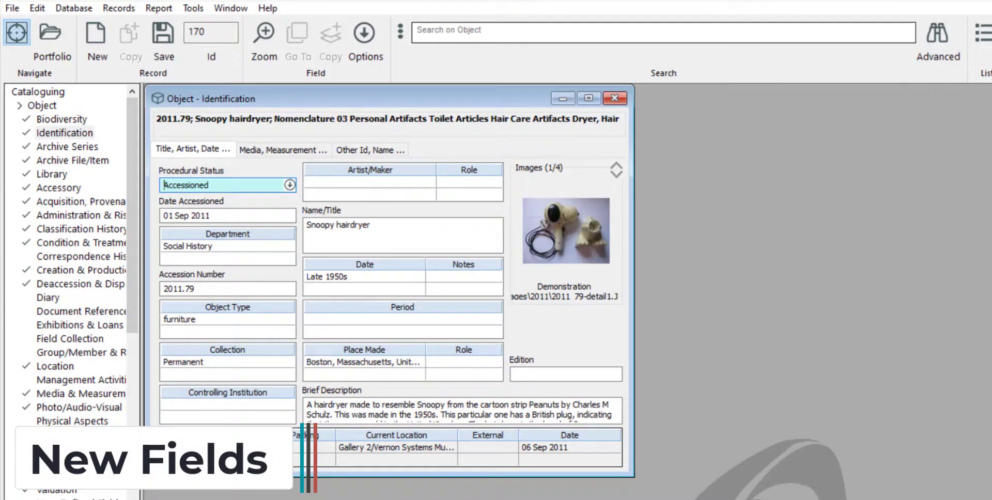
- Look at the Snoopy hairdryer's Tasks & Their Costs and Physical Aspects windows, and open the Person Identification window
click(80, 476)
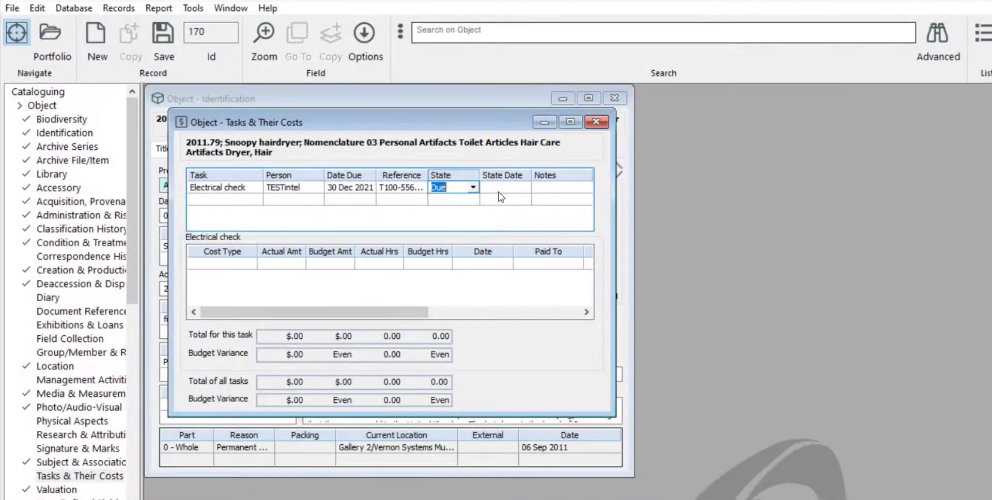
click(596, 122)
click(96, 422)
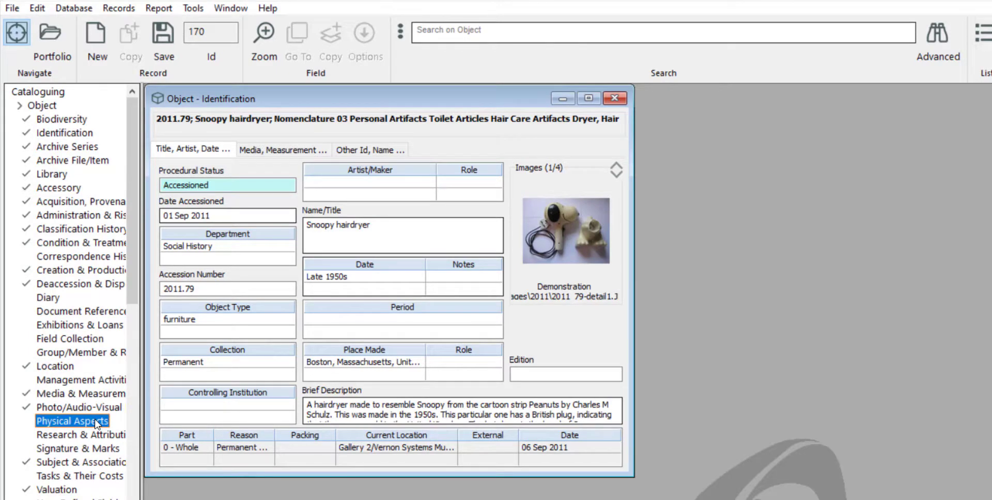
double_click(96, 422)
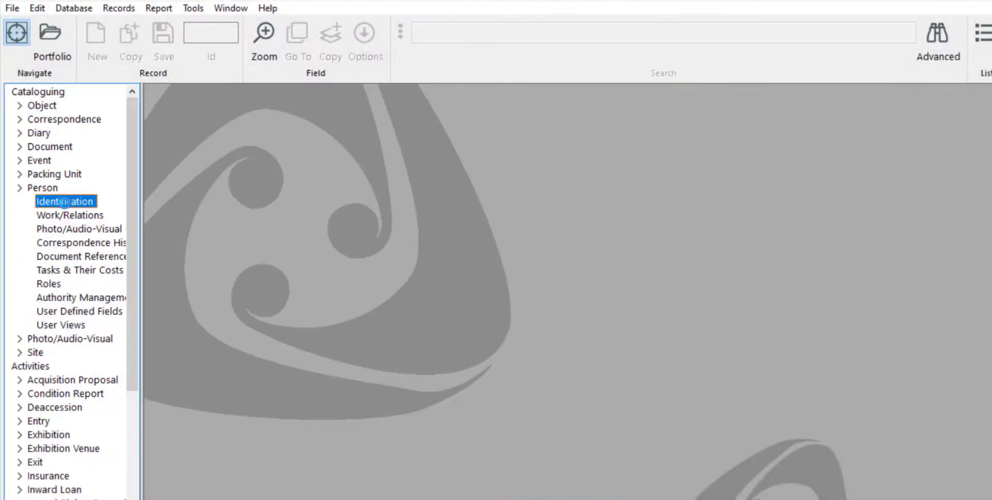
double_click(64, 202)
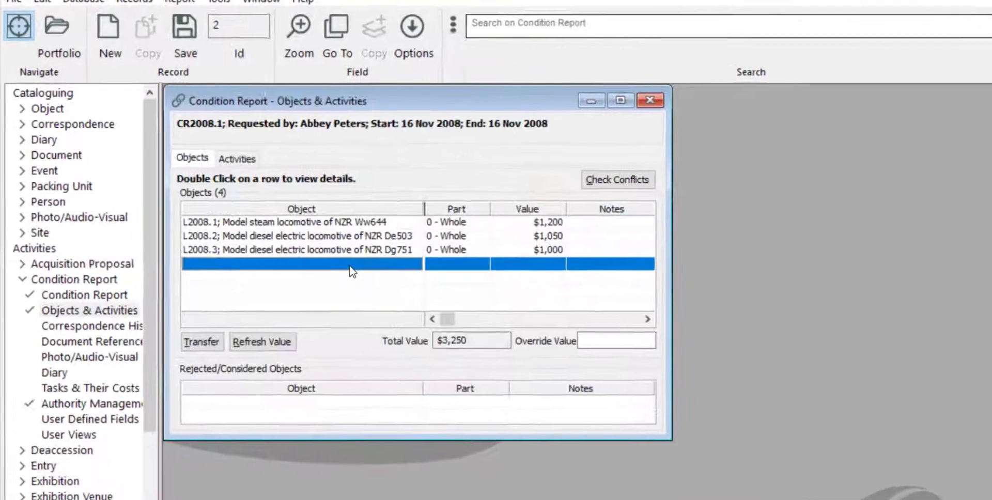
- Add the Snoopy hairdryer to condition report CR2008.1 both as 0 - Whole and as 1 - Part 1, and acknowledge the duplication warning
text(snoopy)
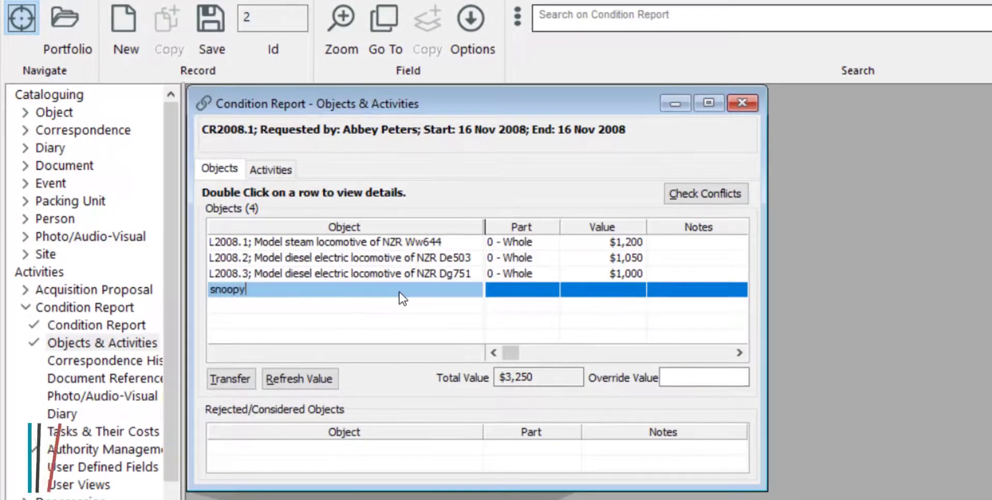
key(Tab)
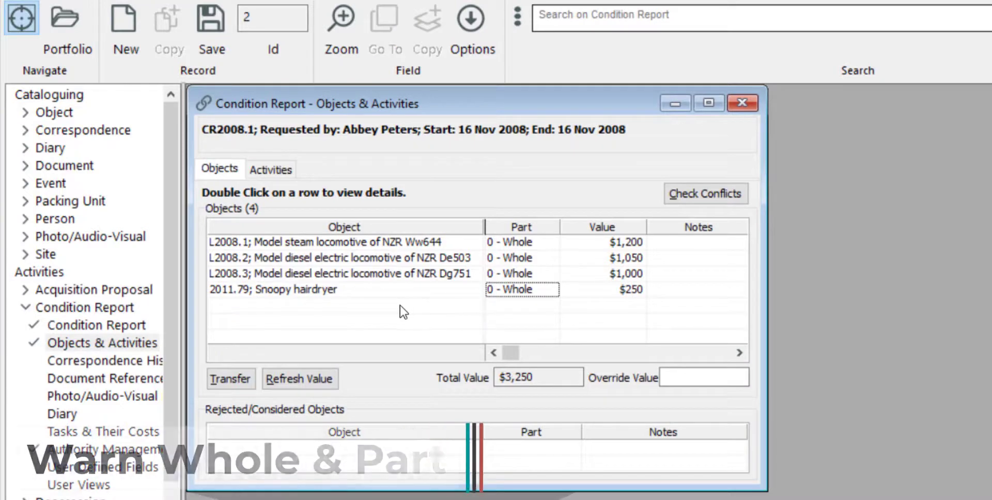
click(404, 310)
text(snoopy)
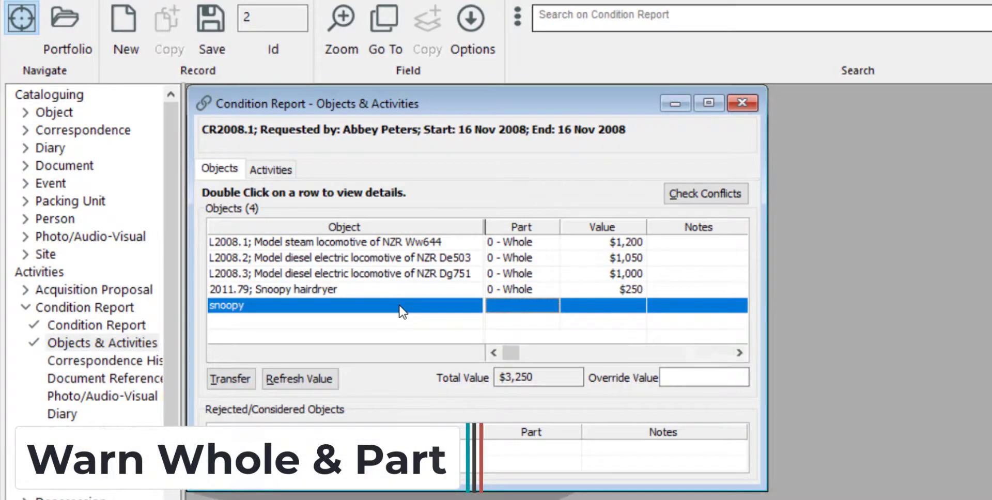
key(Tab)
text(1)
key(Tab)
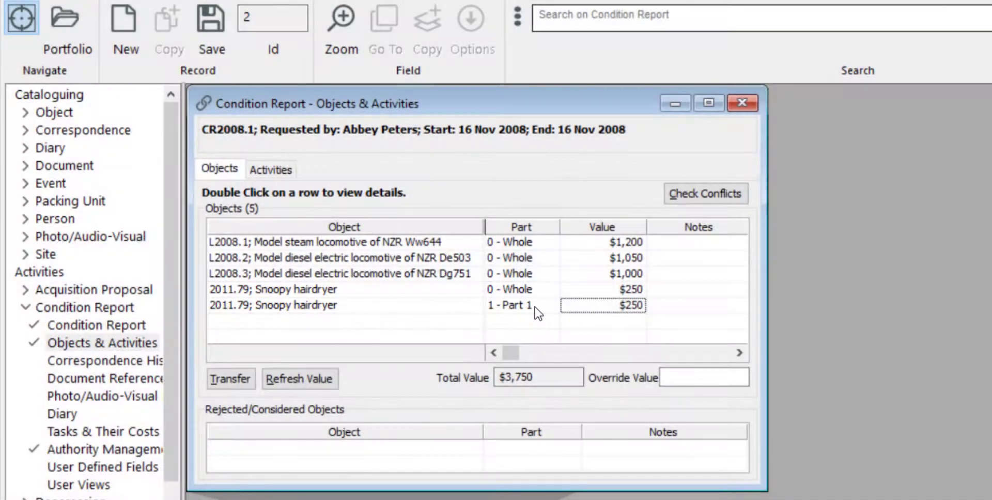
click(523, 445)
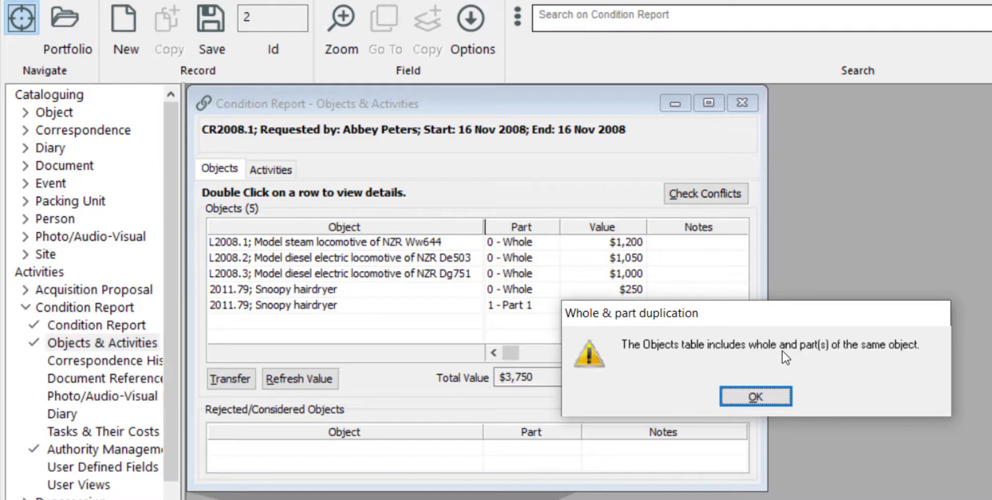
click(775, 397)
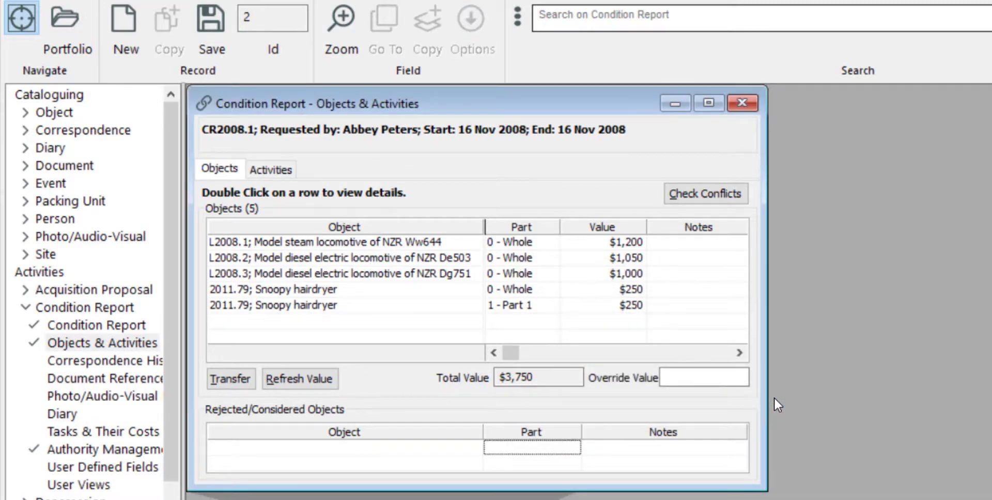
- Open the Activities Configuration to view its object checks
click(517, 17)
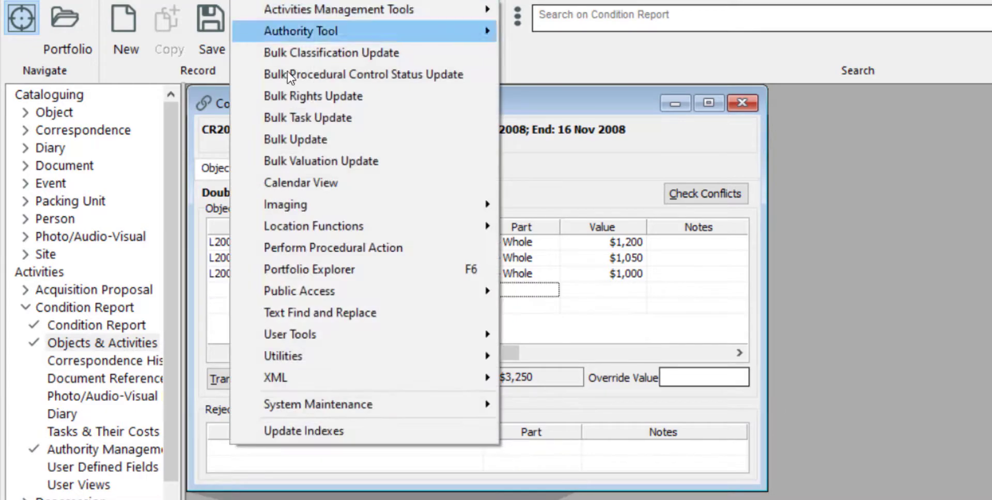
mouse_move(402, 409)
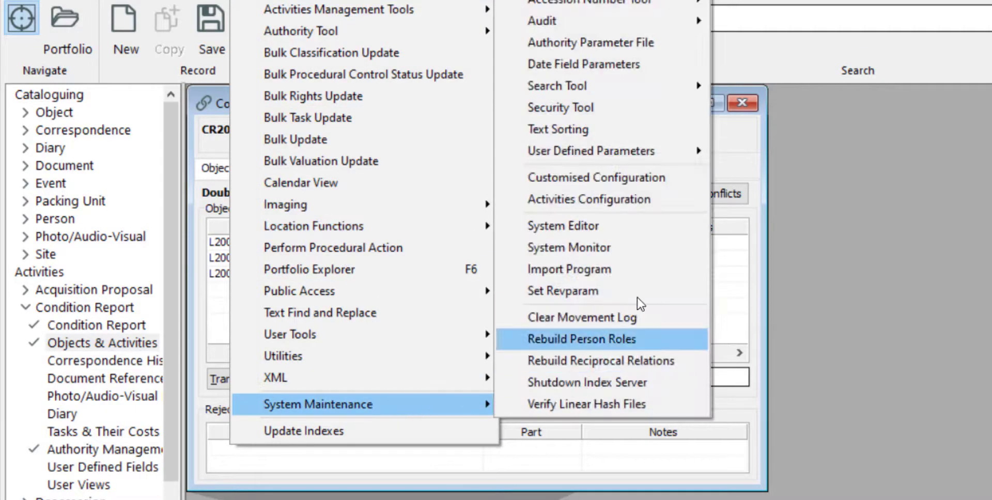
click(678, 199)
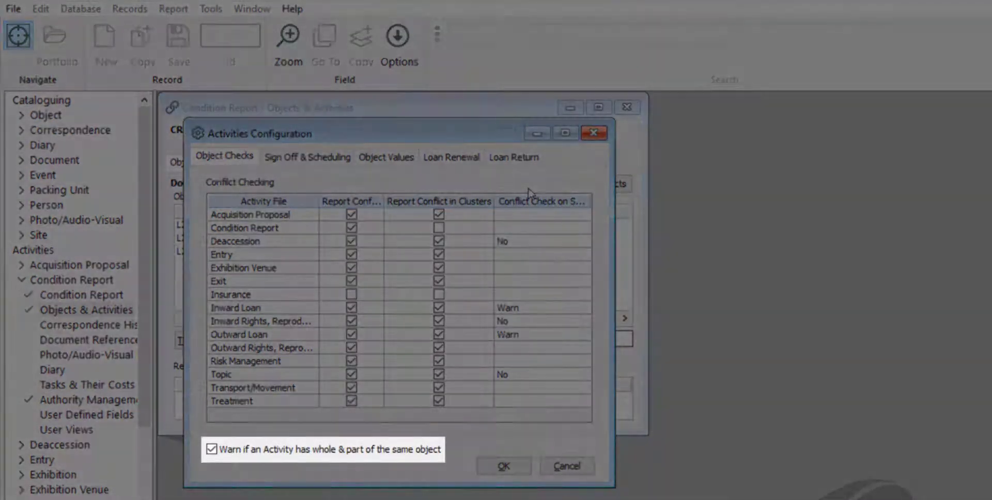